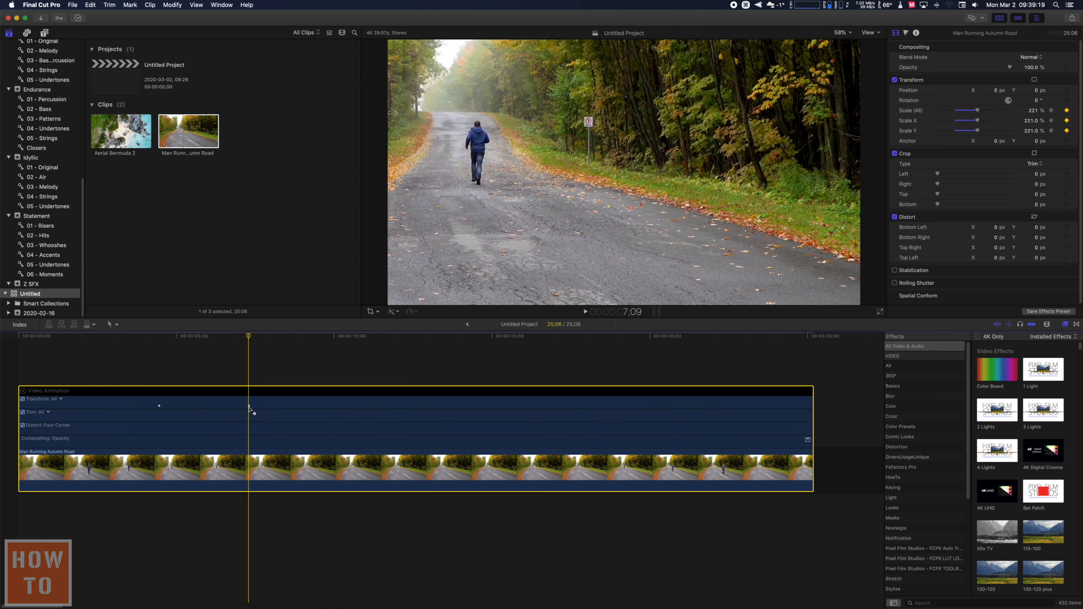
Select each of the clip's two transform keyframes and play back the zoom between them several times
left_click(159, 407)
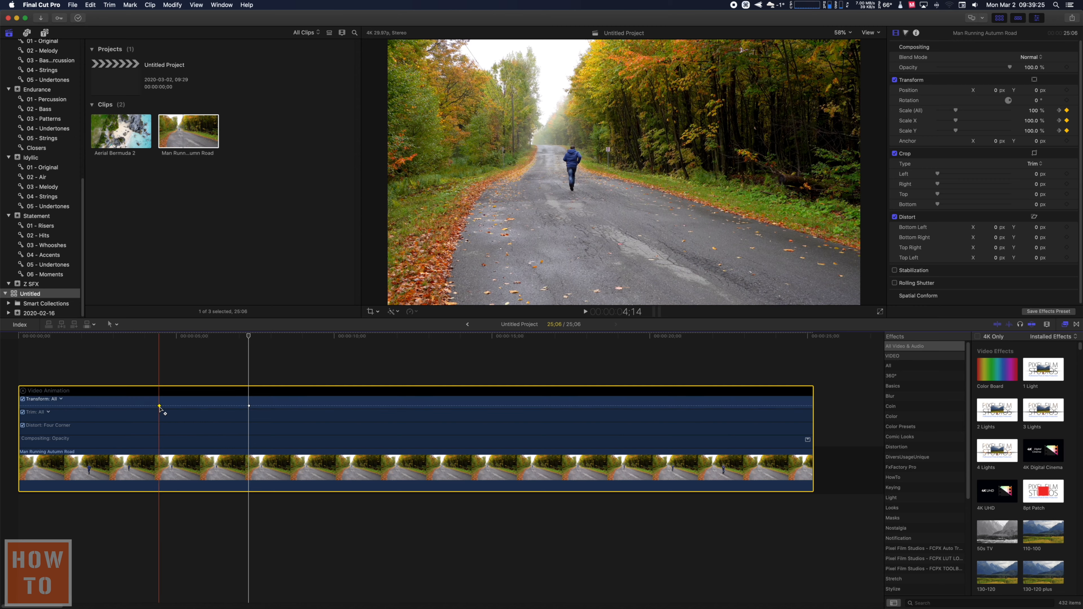
left_click(249, 406)
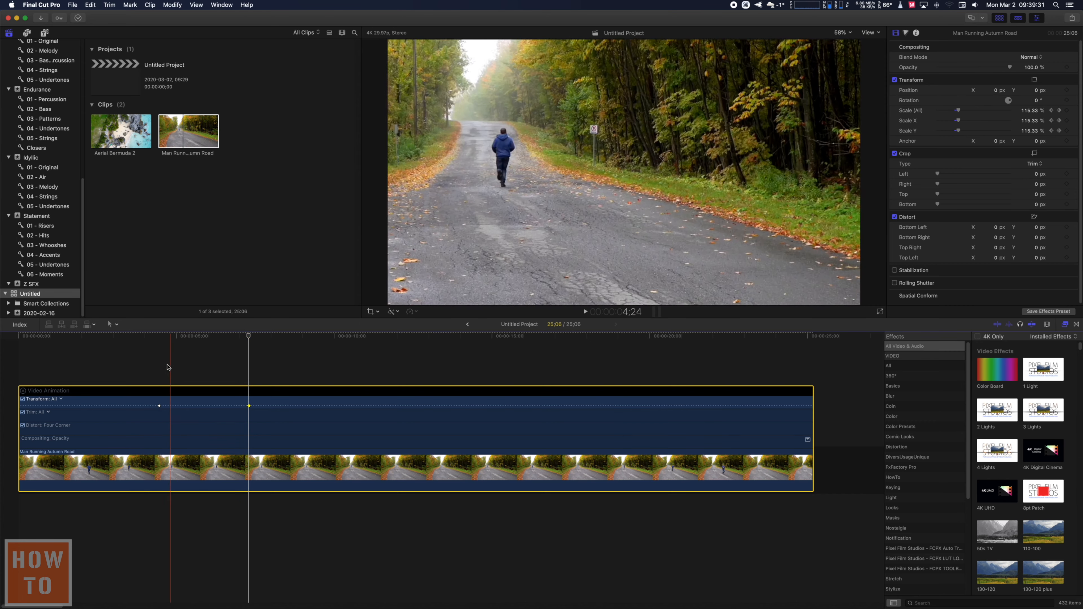
key("space")
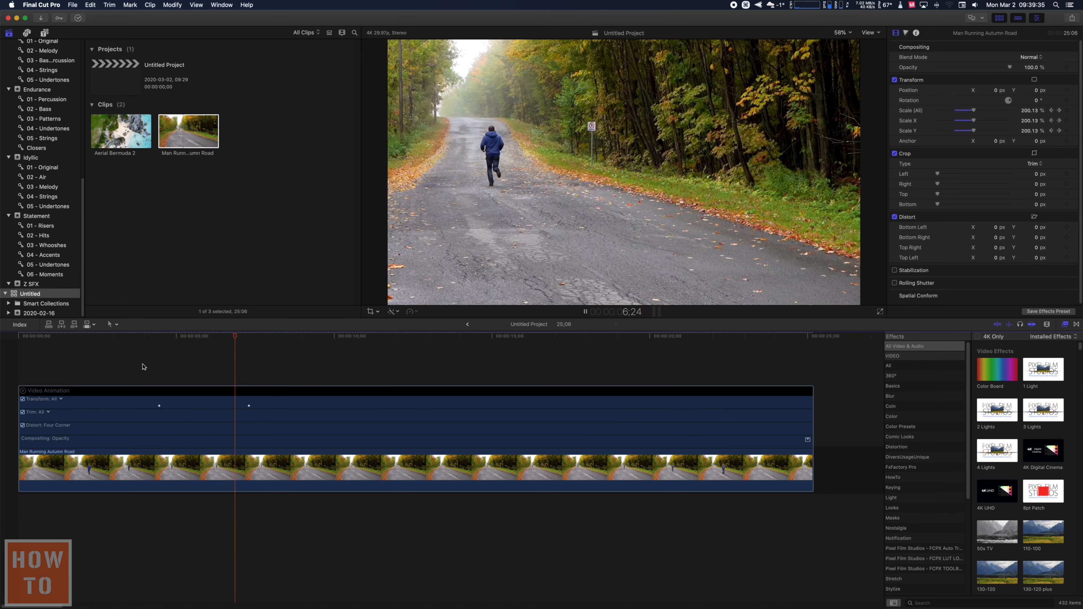
key("space")
key("space")
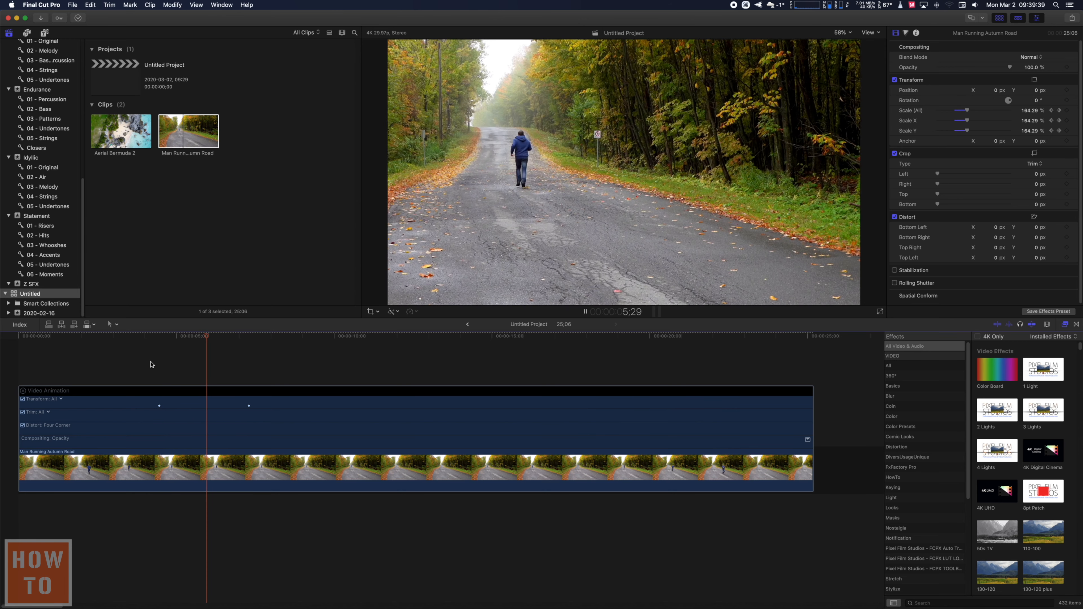
key("space")
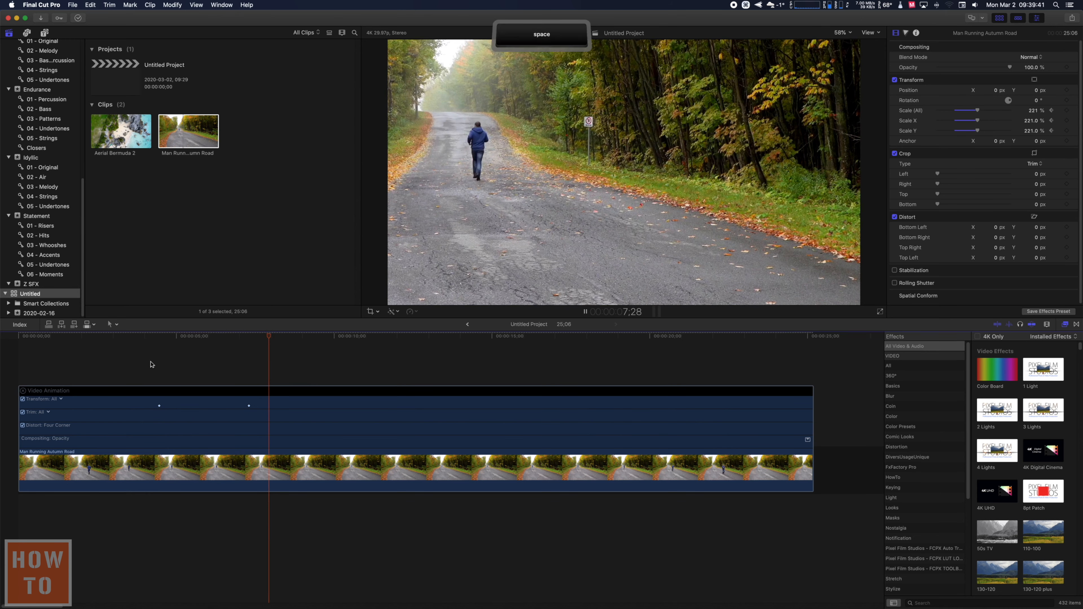
key("space")
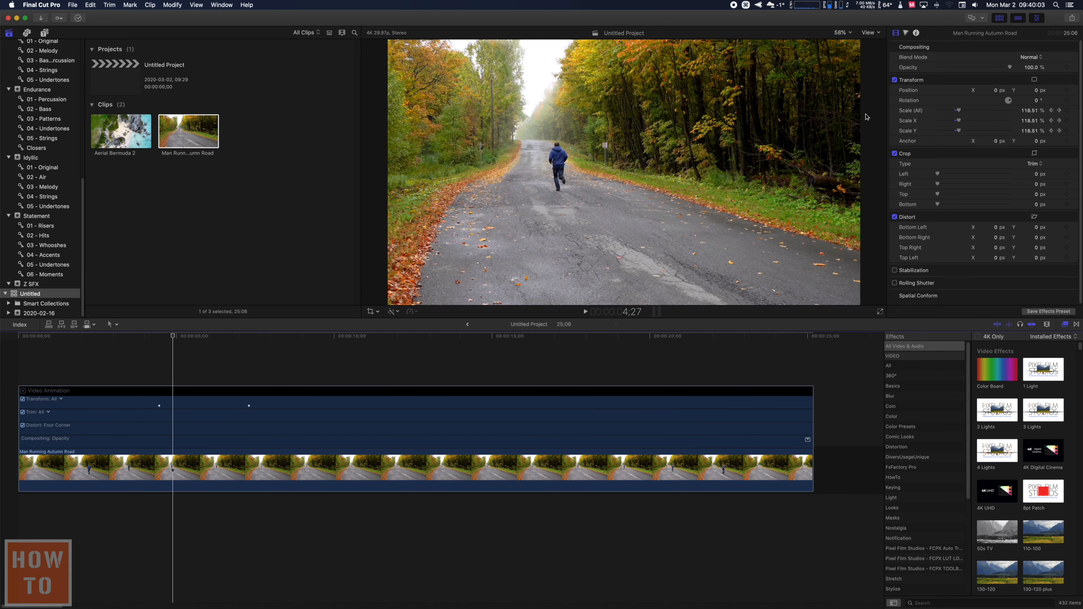
Jump back and forth between the clip's two scale keyframes
left_click(1051, 111)
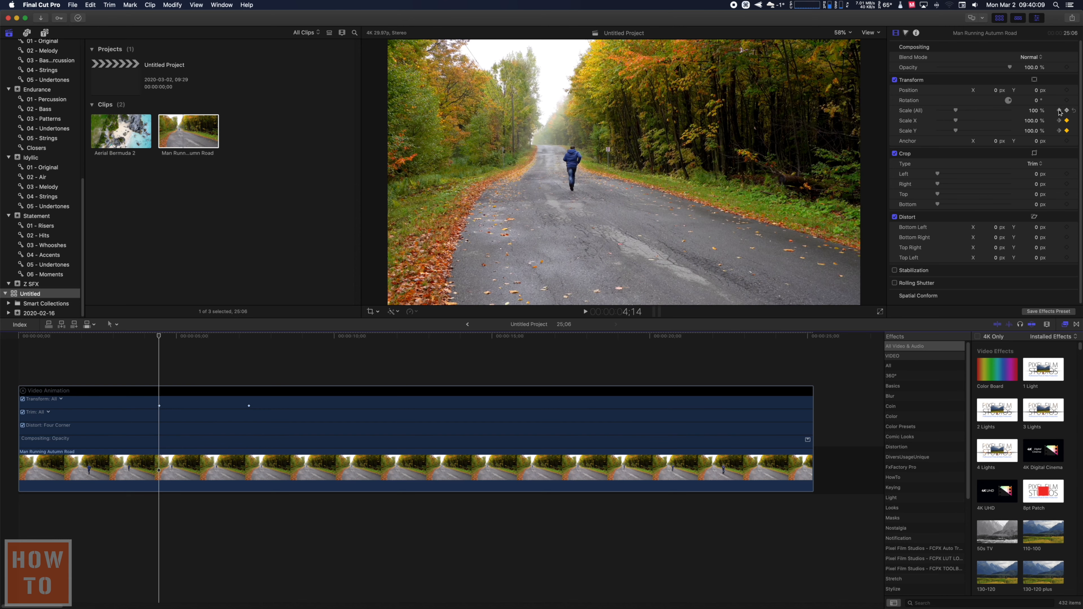
left_click(1060, 111)
left_click(1051, 111)
left_click(1059, 111)
left_click(1052, 111)
left_click(1059, 111)
left_click(1052, 111)
Add a position keyframe at the first scale keyframe and set position X 1784.2 px, Y -634.0 px at the second
left_click(1066, 90)
left_click(1059, 111)
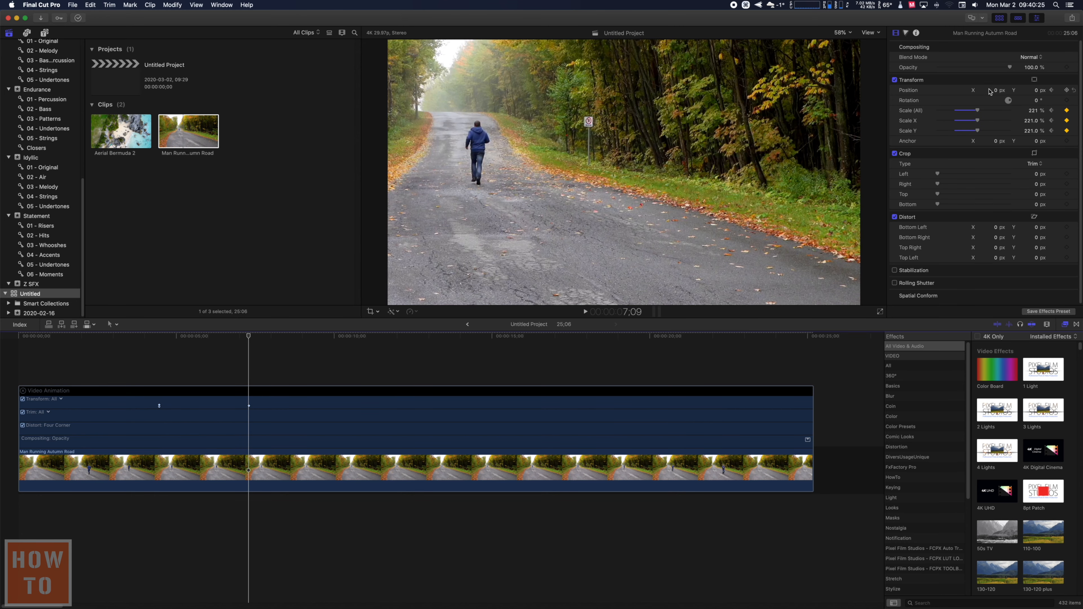
left_click_drag(996, 93, 1036, 93)
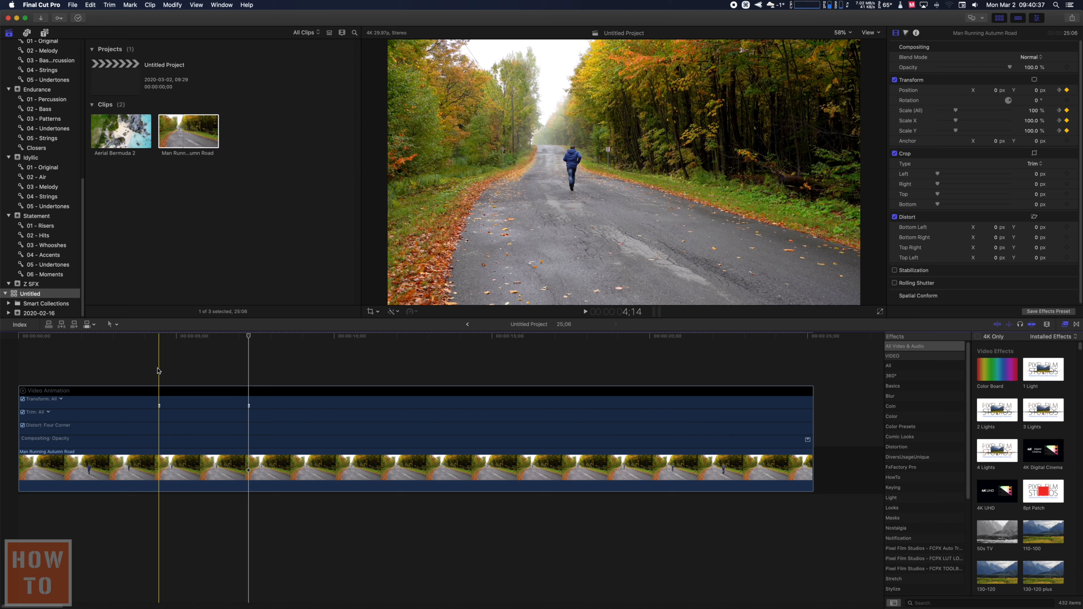
Play back the combined position and scale animation repeatedly from the first keyframe
key("space")
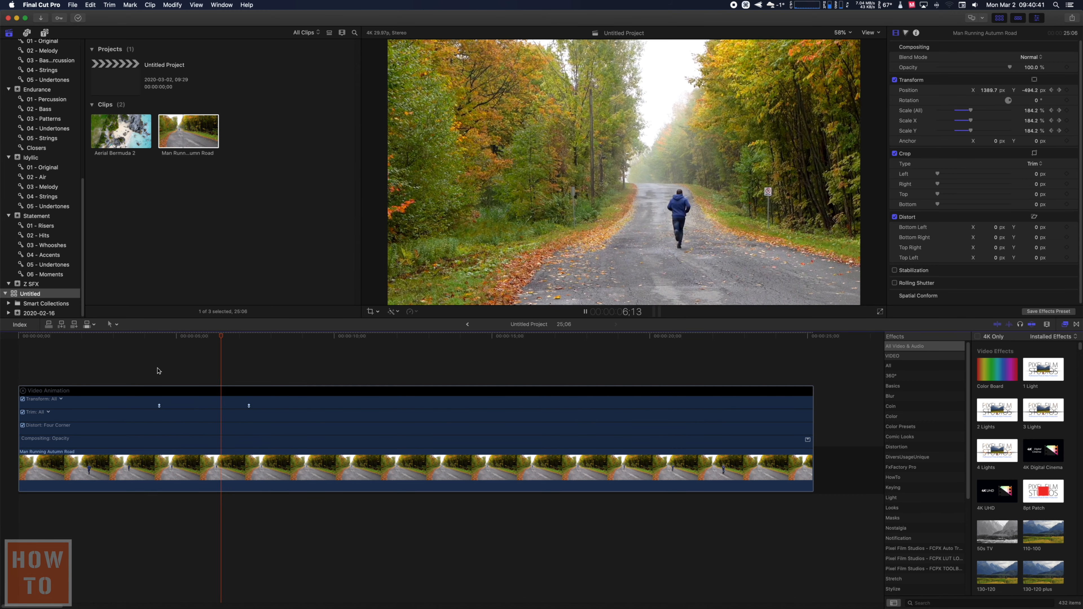
key("space")
key("space")
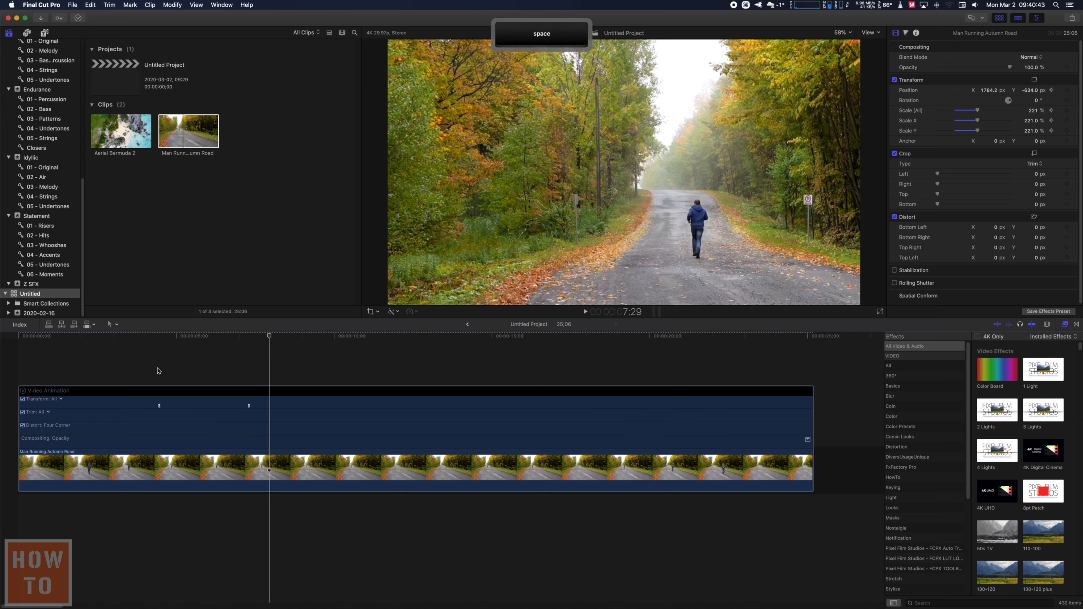
key("space")
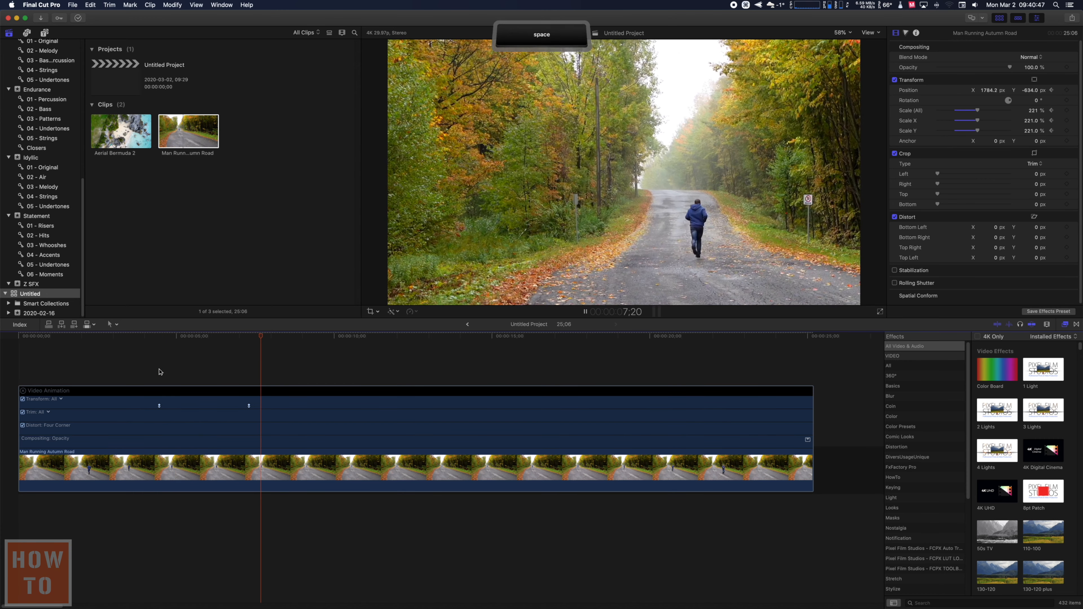
key("space")
key("space")
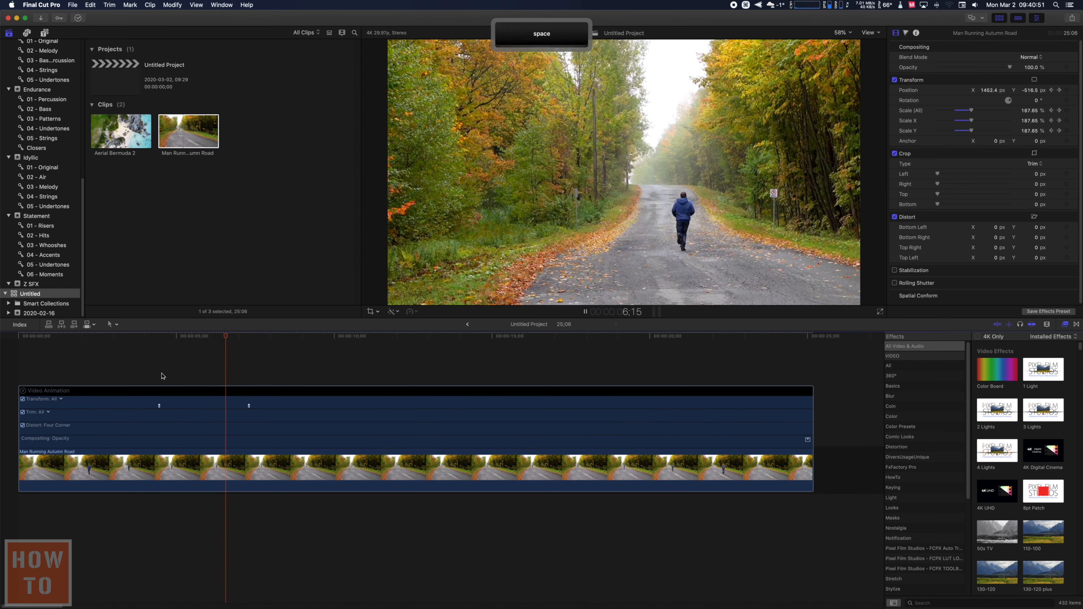
key("space")
key("space")
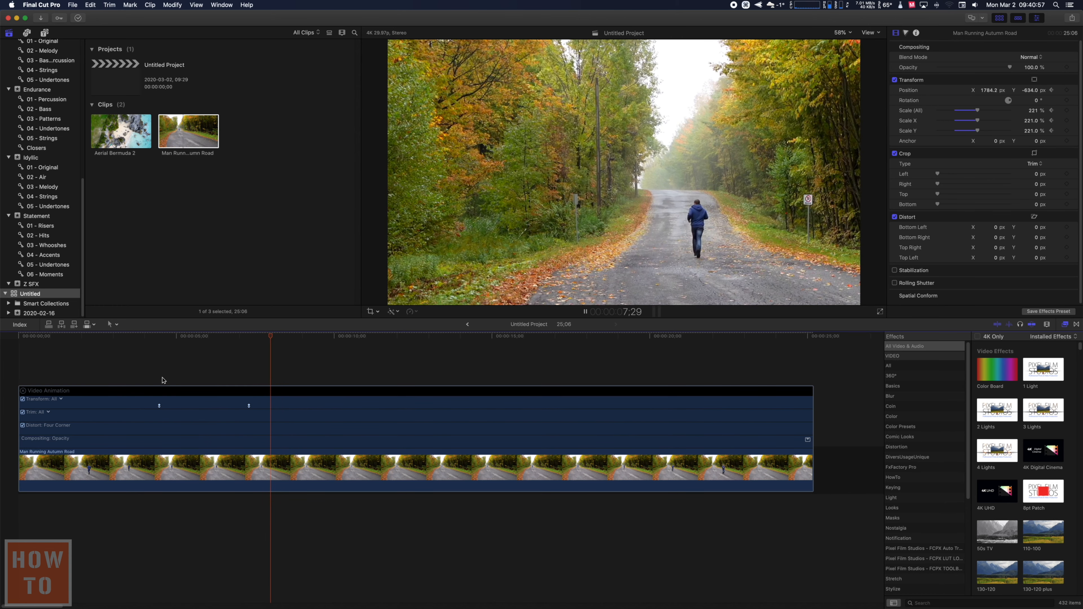
key("space")
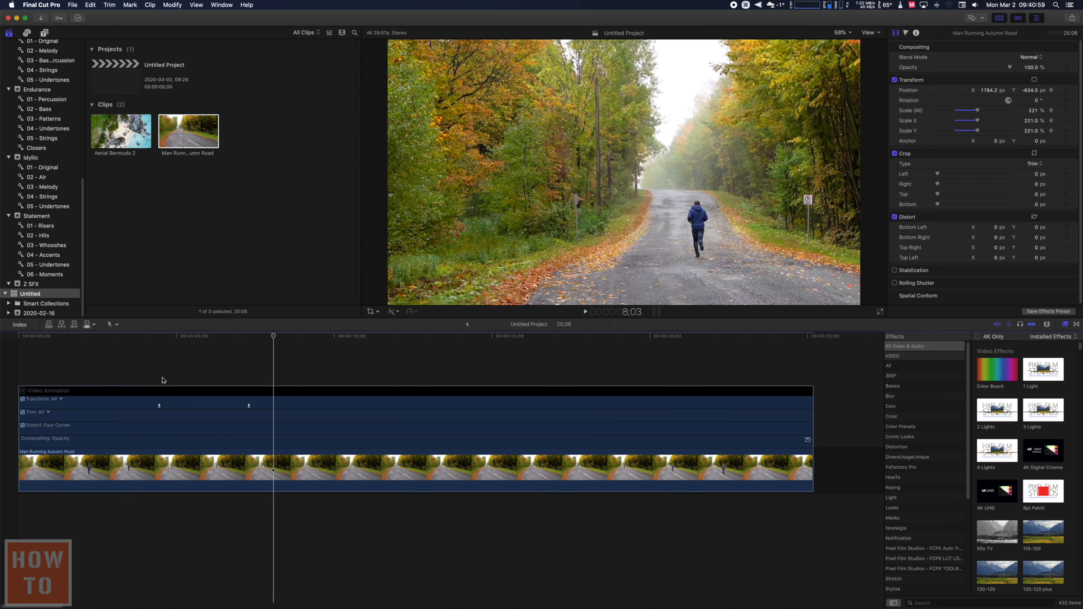
Undo the clip's position and scale keyframes and hide its video animation
key("super+z")
key("super+z")
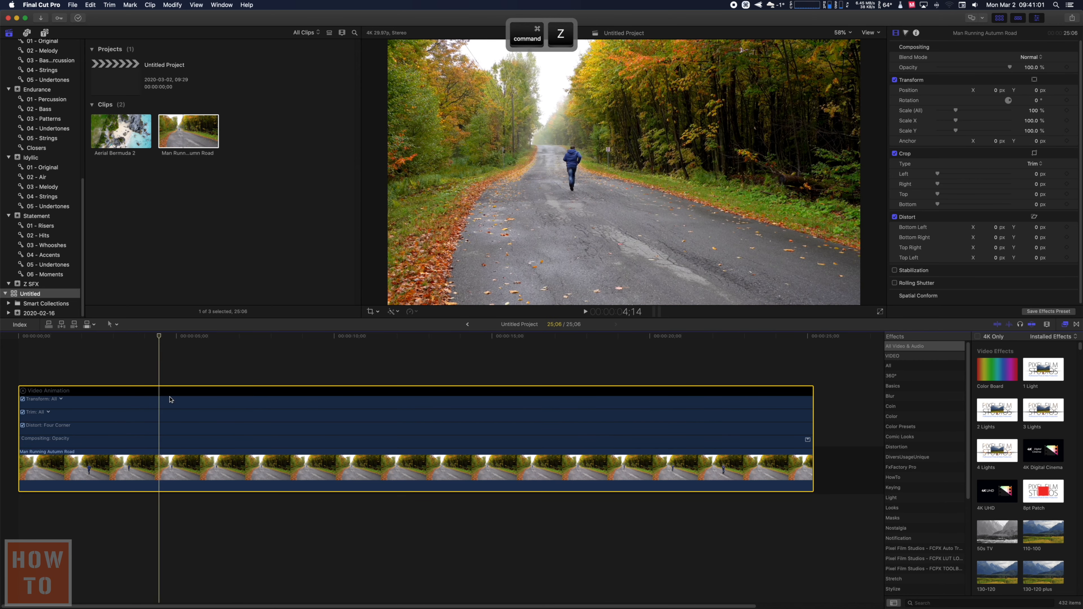
key("ctrl+v")
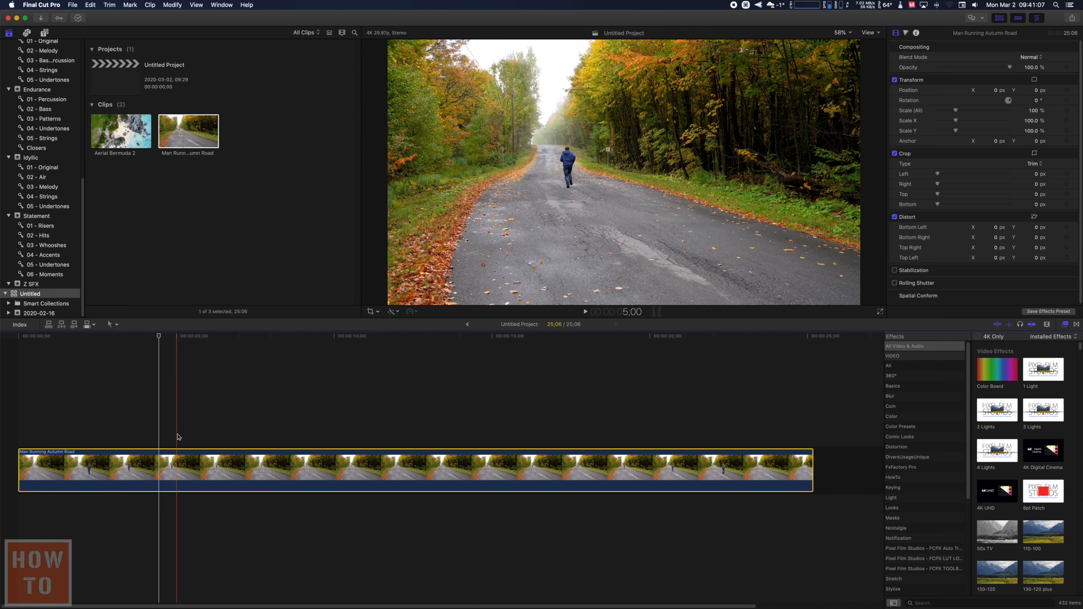
Apply a Ken Burns crop to the Man Running Autumn Road clip and play it back
left_click(178, 433)
left_click(179, 458)
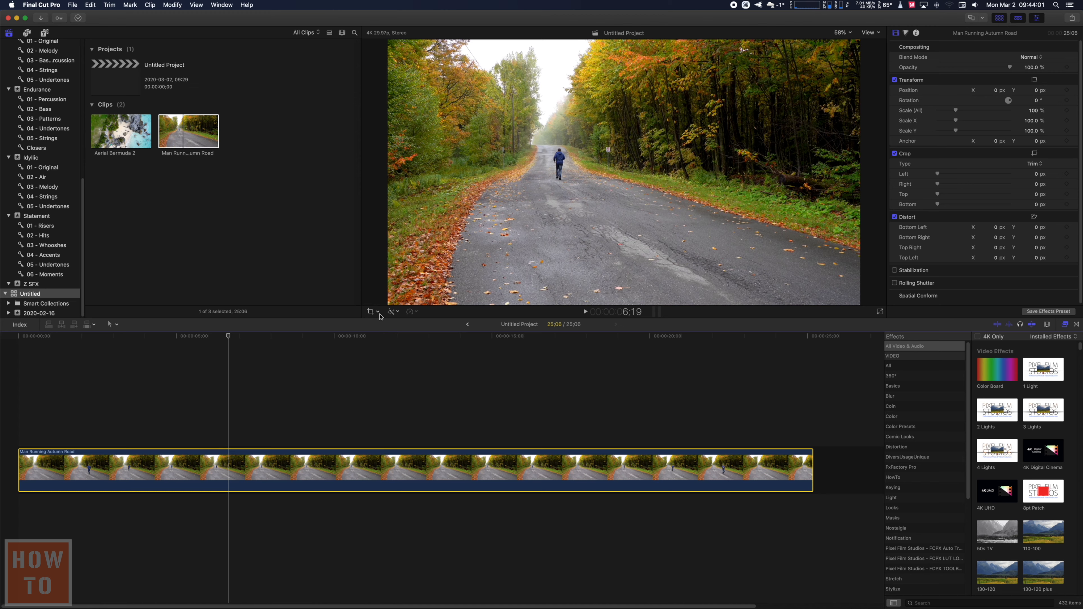
left_click(375, 312)
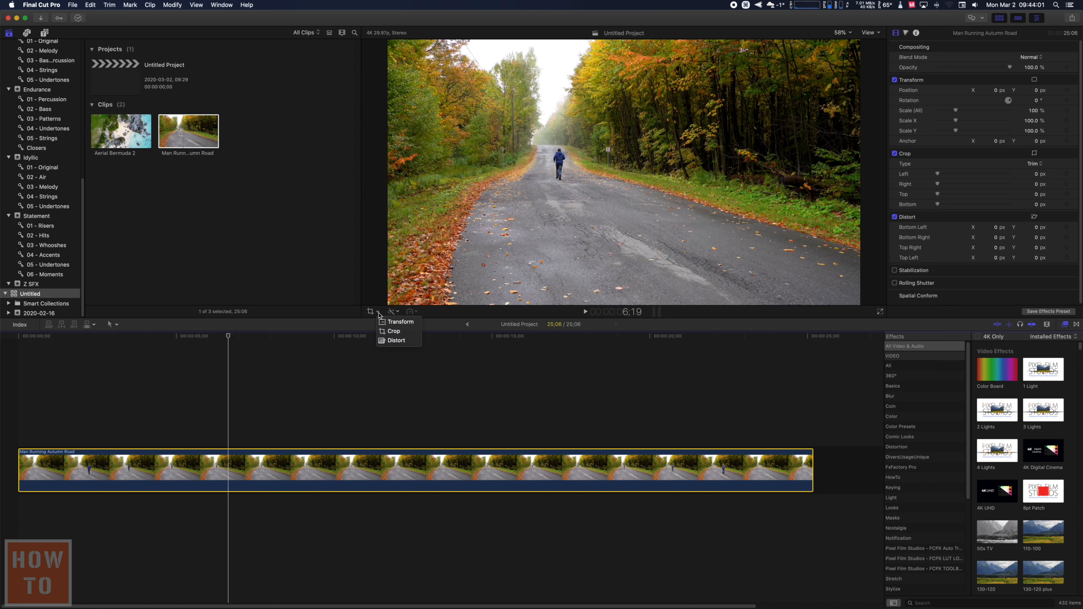
left_click(391, 332)
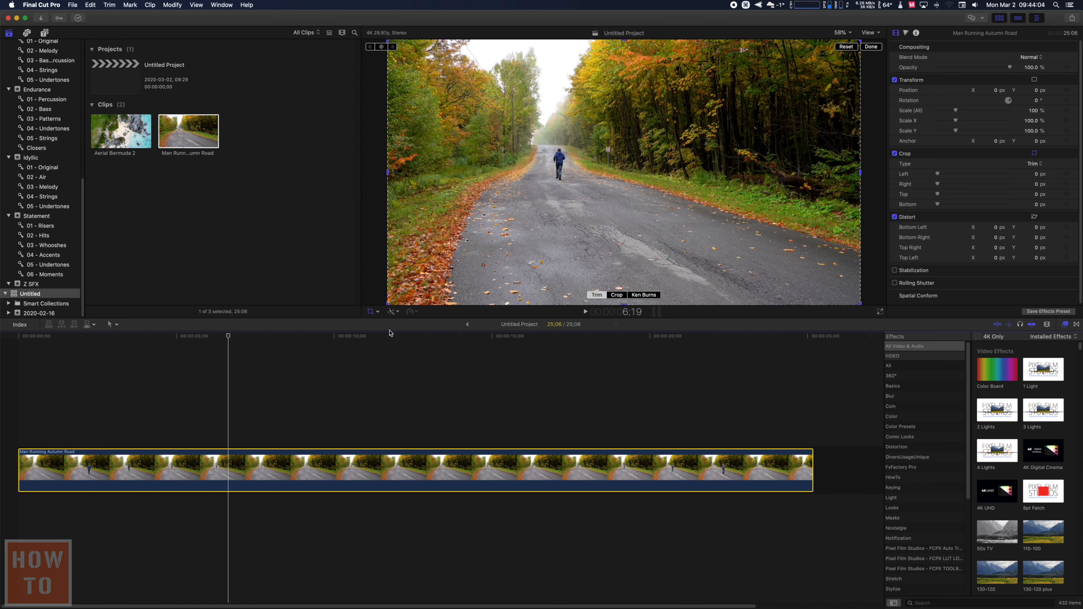
left_click(644, 296)
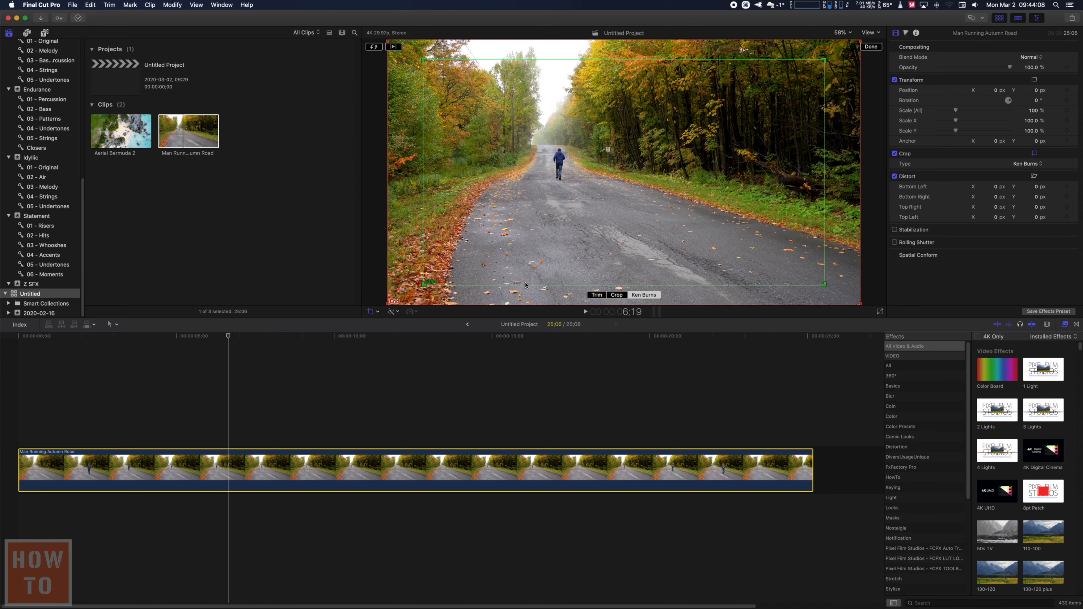
key("space")
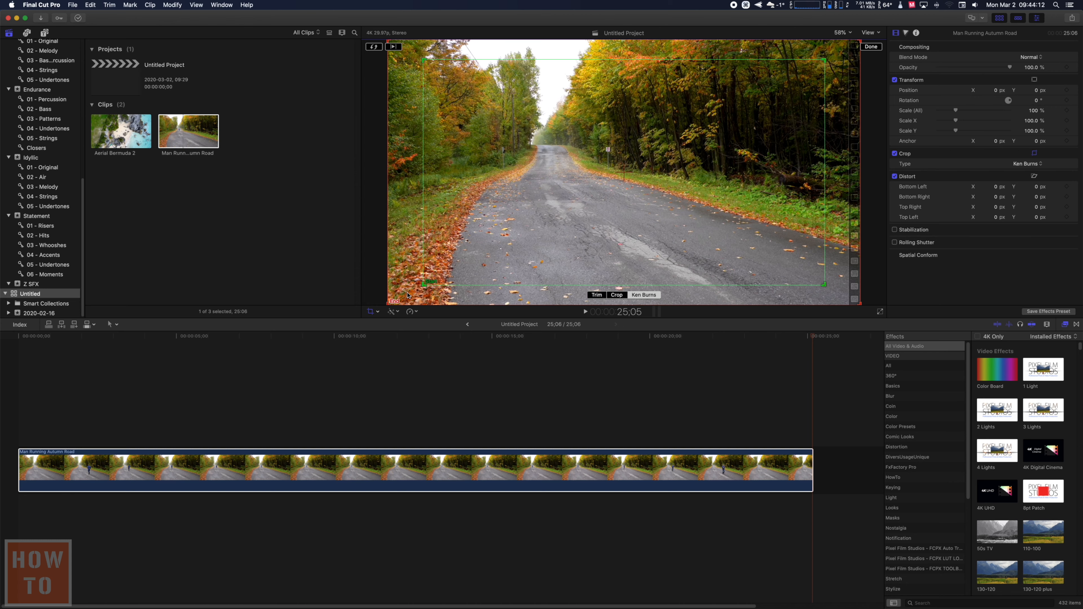
Swap the Ken Burns start and end frames, then shrink the end frame and position it around the far end of the road
left_click(374, 47)
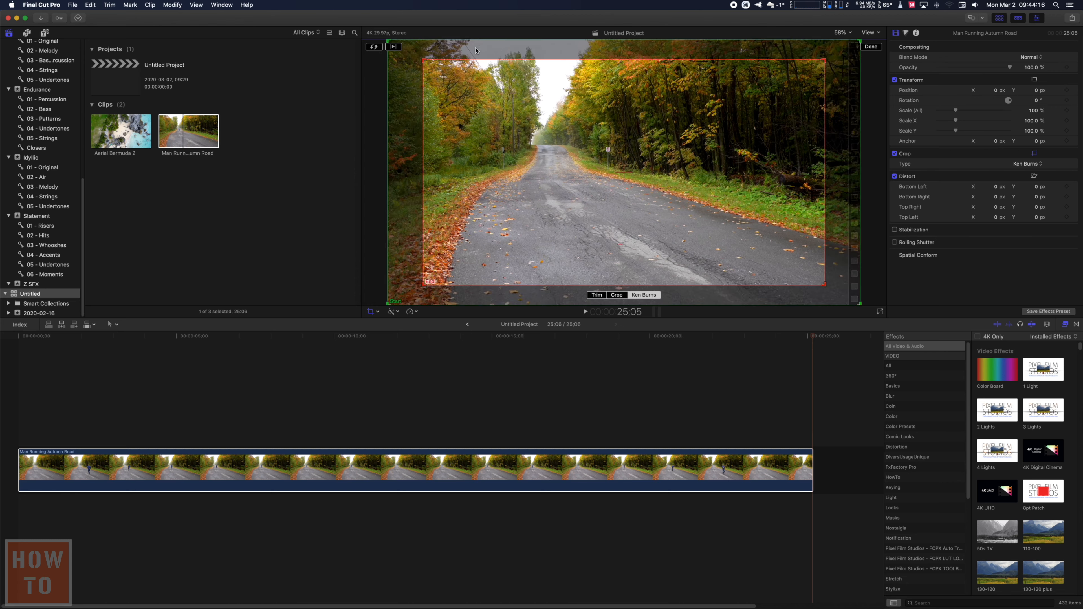
left_click_drag(425, 59, 576, 146)
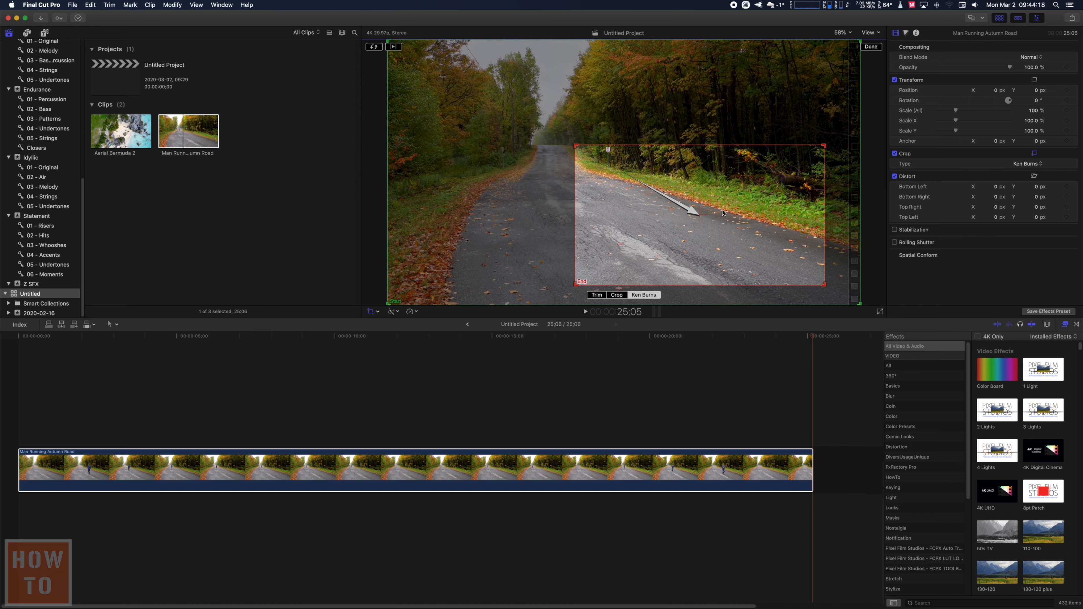
left_click_drag(774, 238, 629, 170)
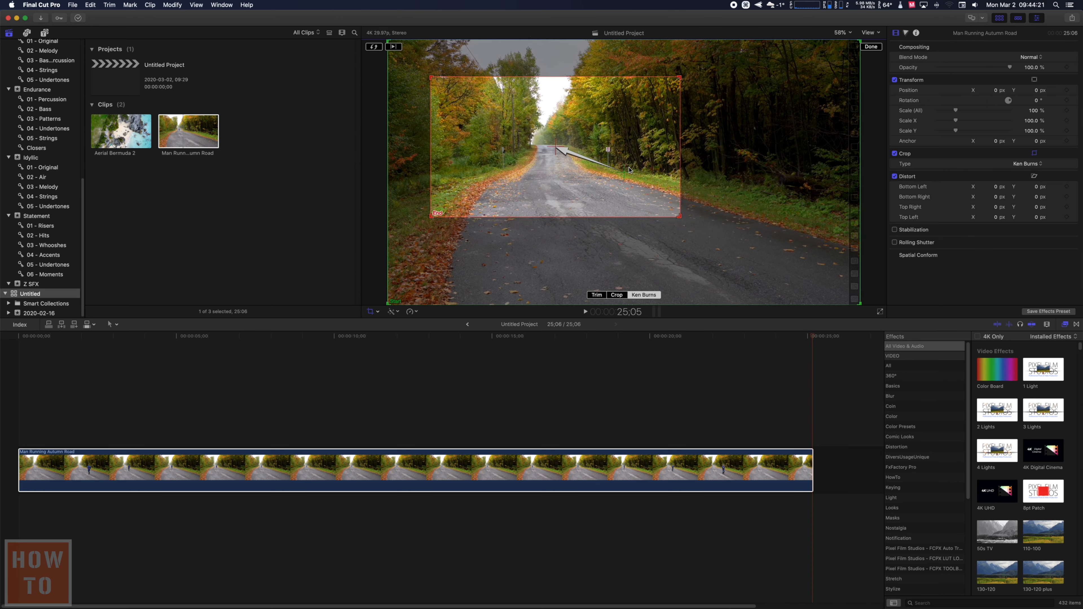
Set the Ken Burns easing to Linear, finish the crop edit and play the clip from the beginning
right_click(628, 136)
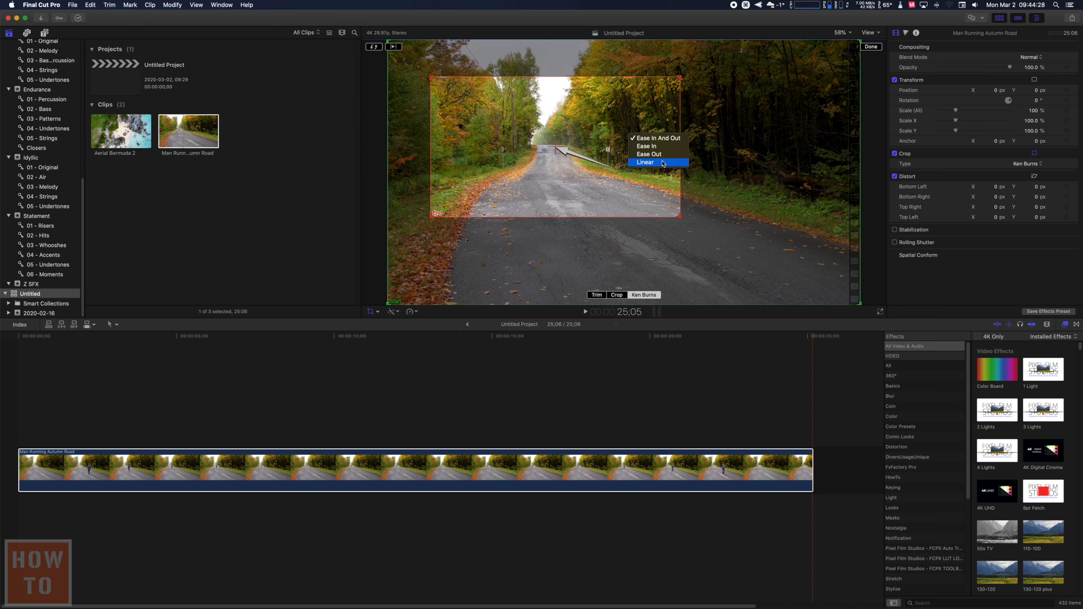
left_click(668, 167)
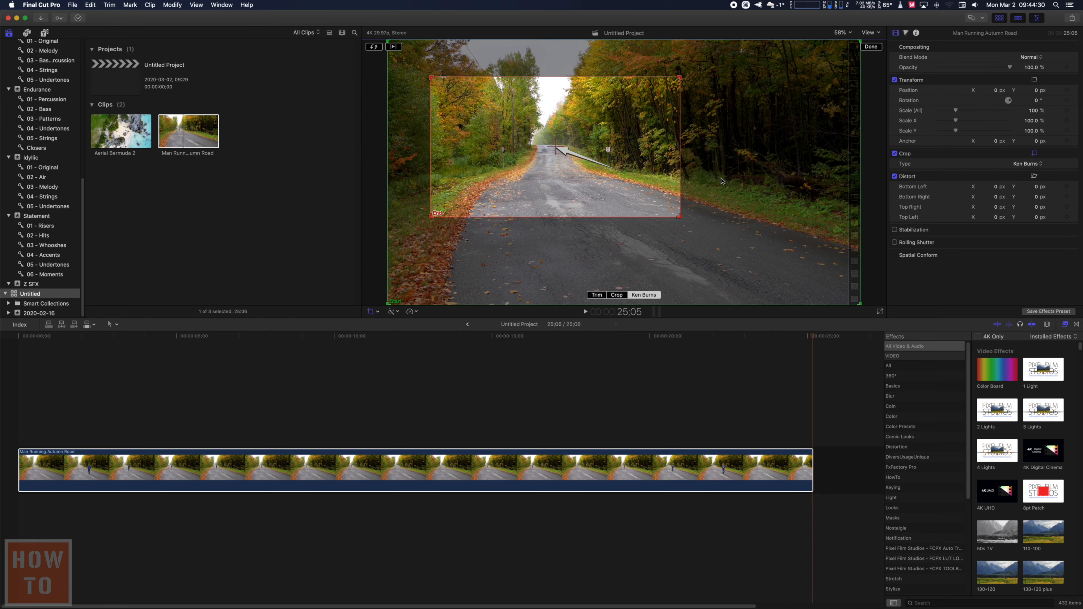
left_click(866, 48)
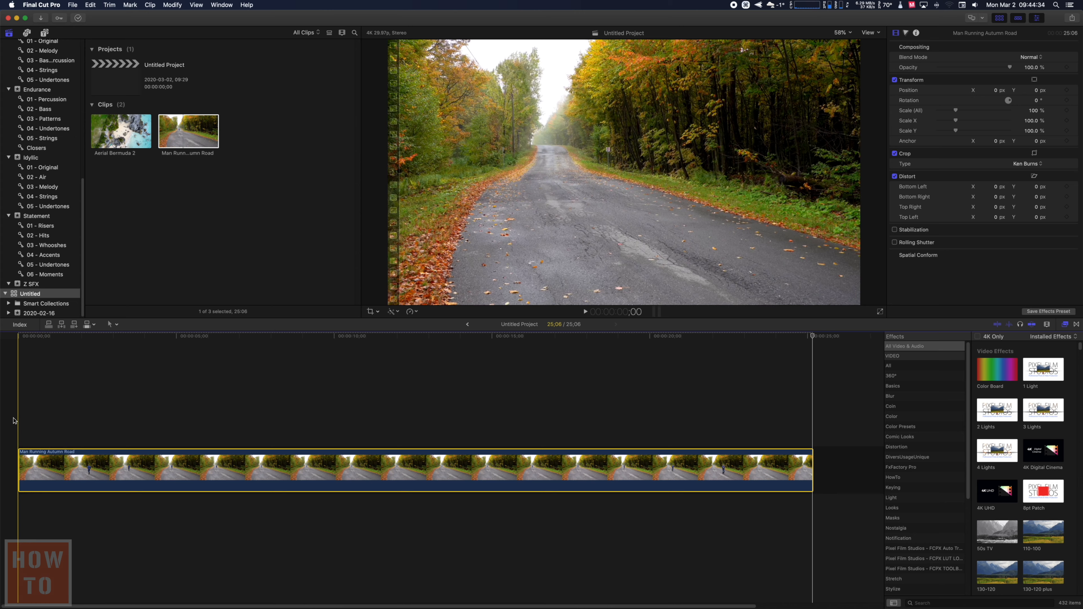
key("space")
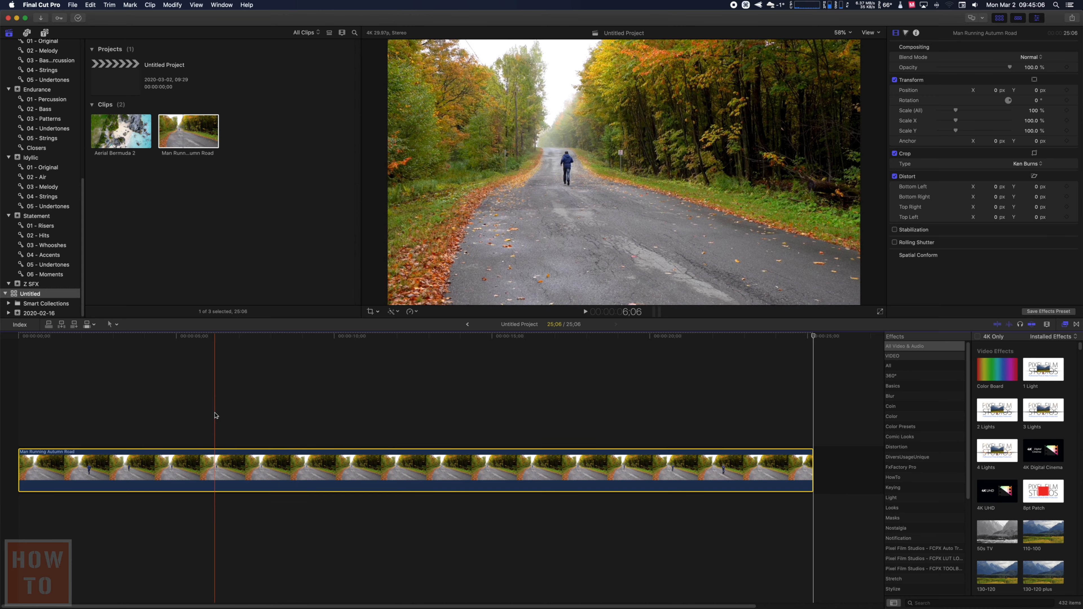
Blade the clip at 5:27 and 7:23, splitting it into three segments
left_click(205, 460)
key("cmd+b")
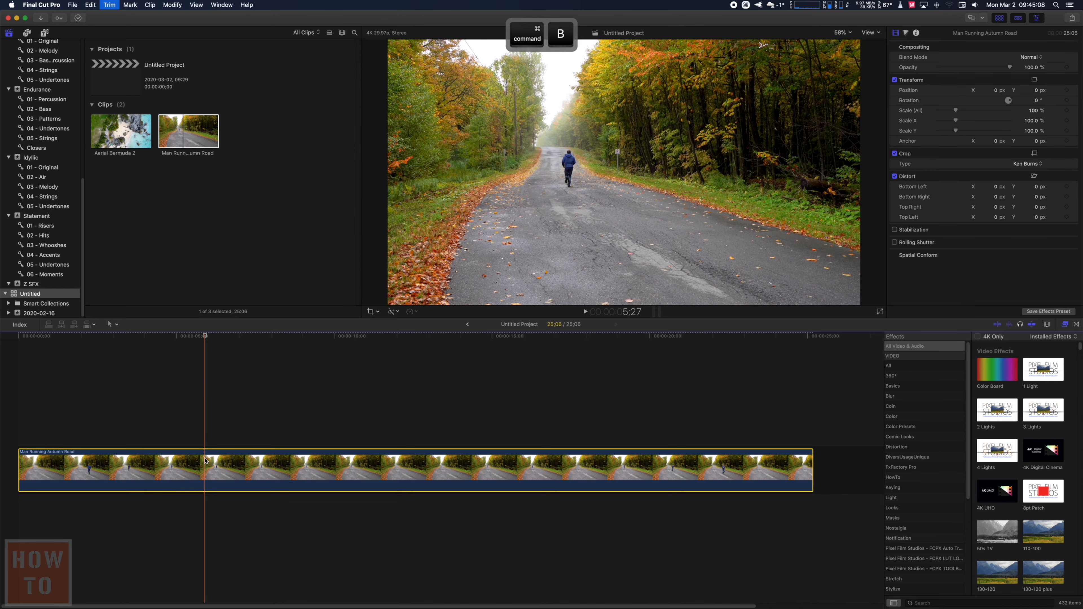
left_click(257, 460)
key("cmd+b")
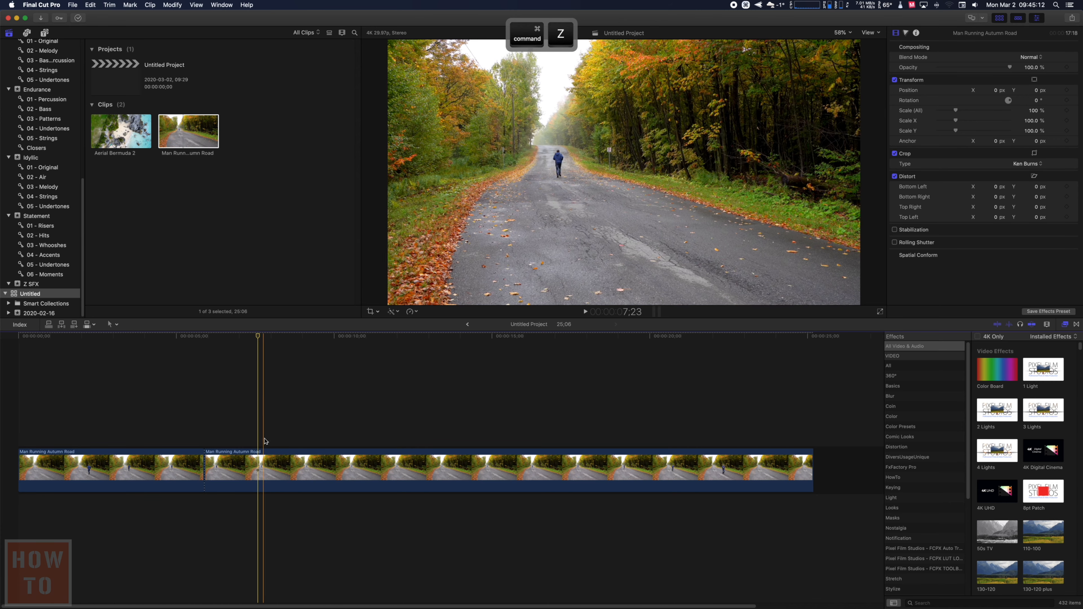
key("cmd+z")
key("super+b")
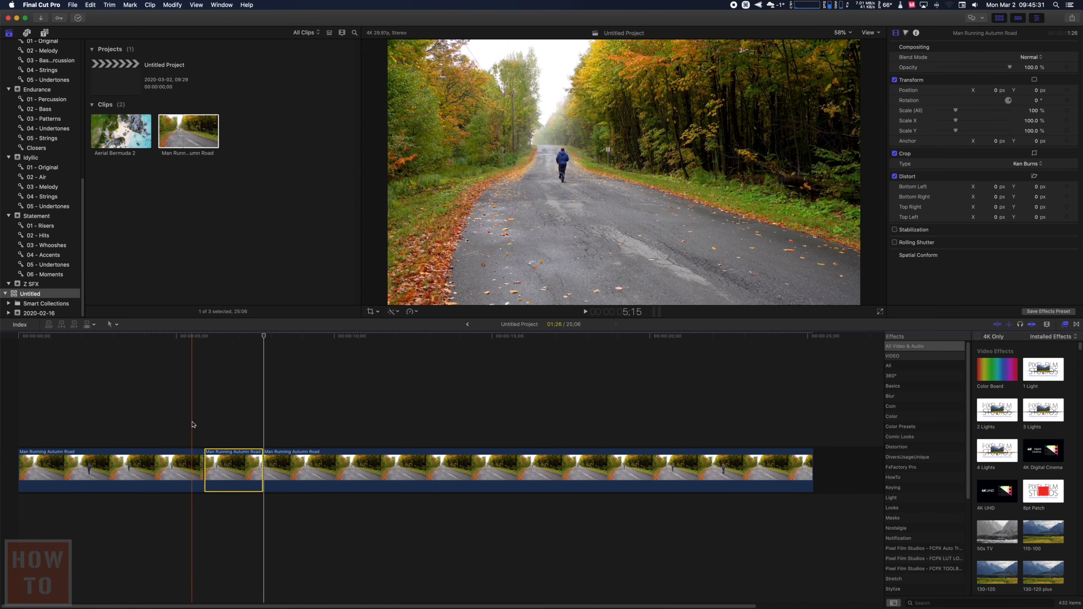
Set the first segment's crop type to Trim, finish the crop edit and play across the cuts into the third segment
left_click(189, 458)
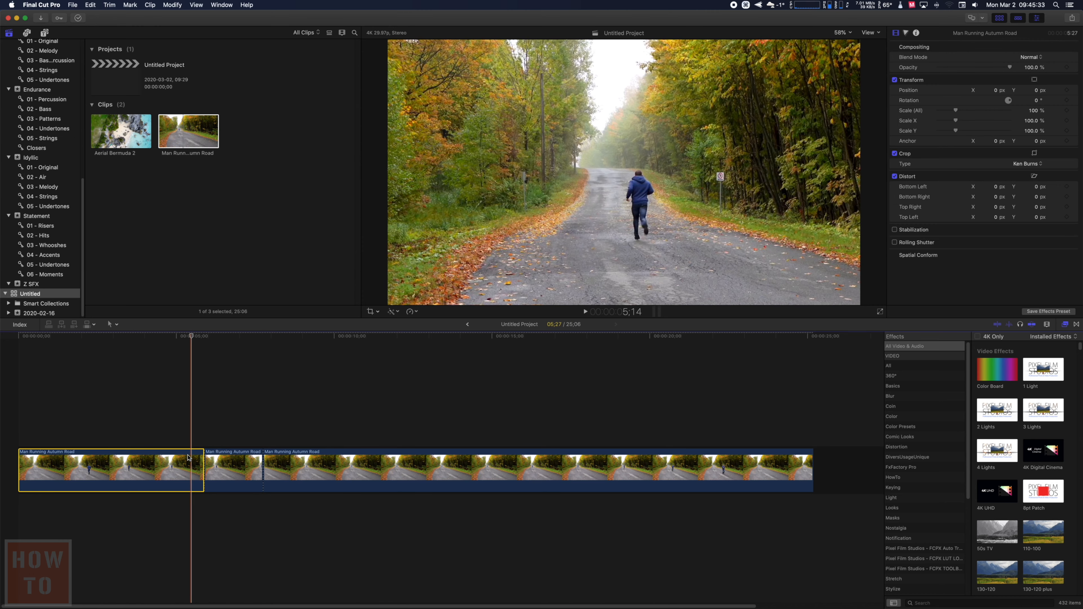
left_click(376, 315)
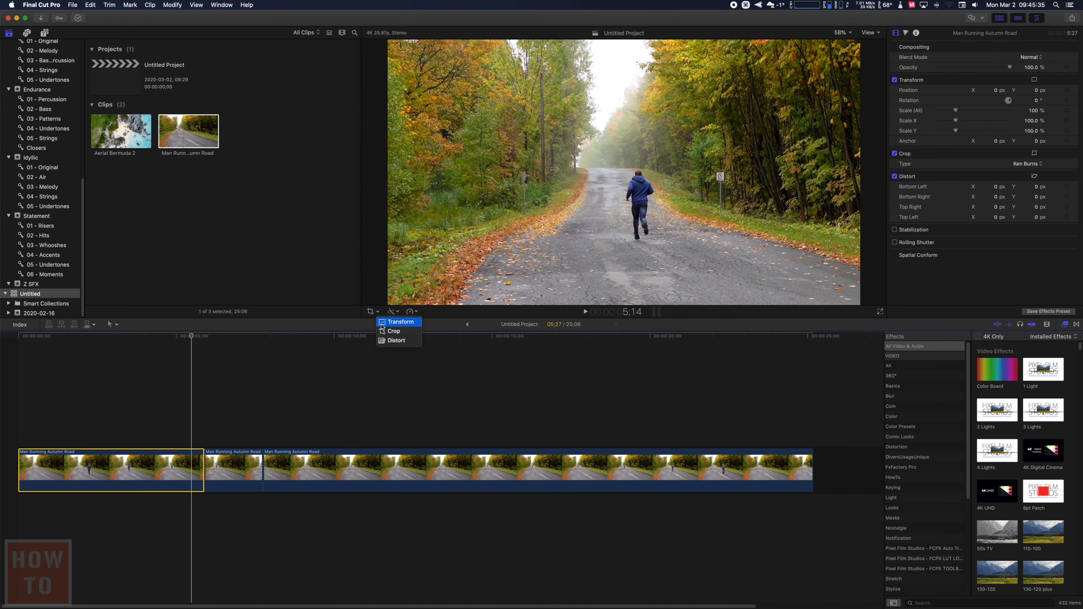
left_click(388, 332)
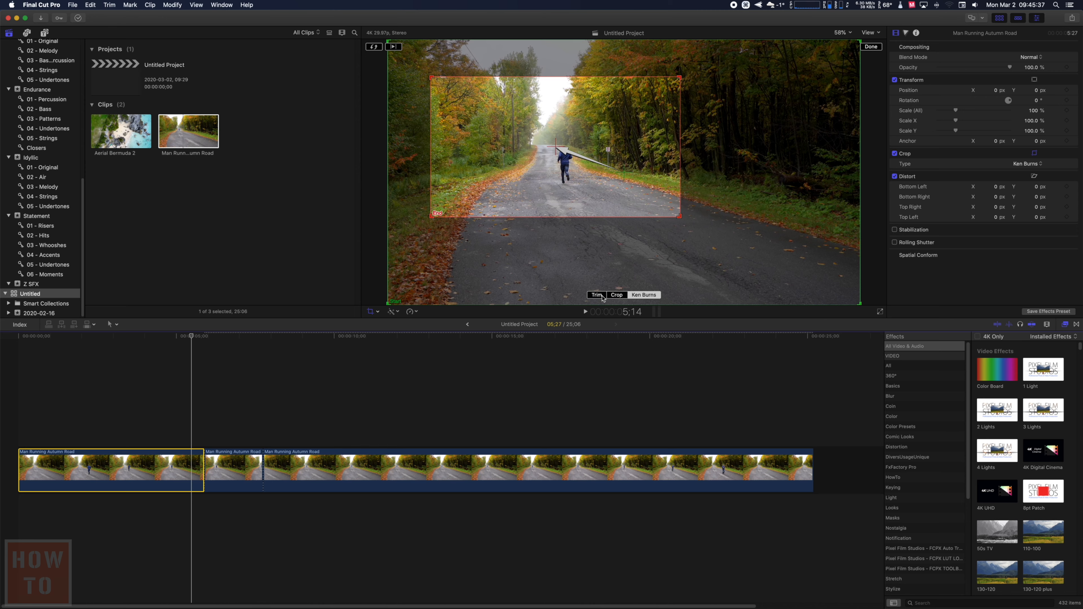
left_click(601, 295)
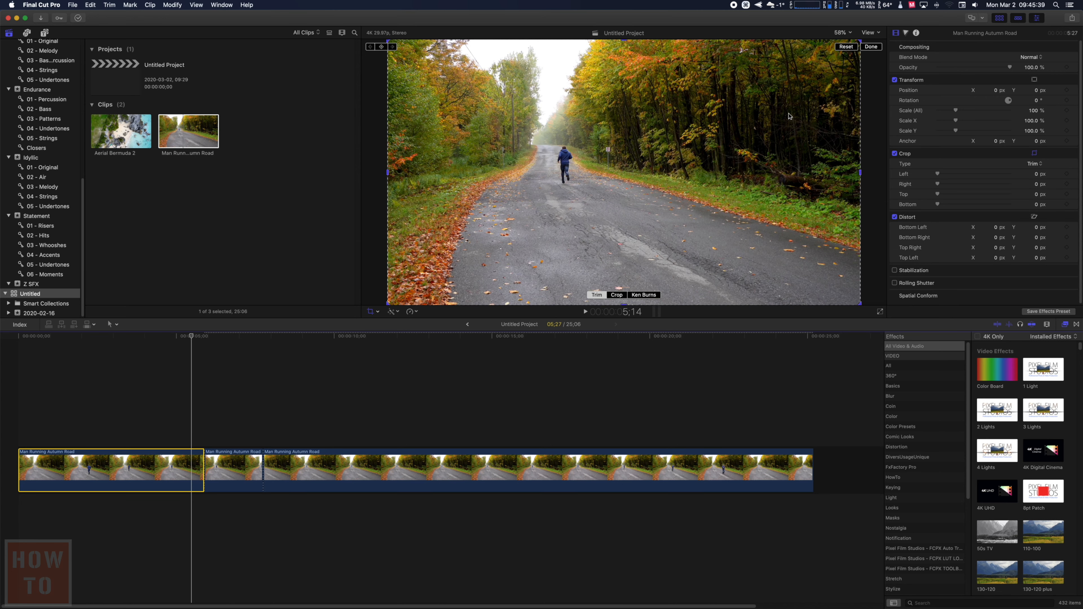
left_click(872, 48)
key("space")
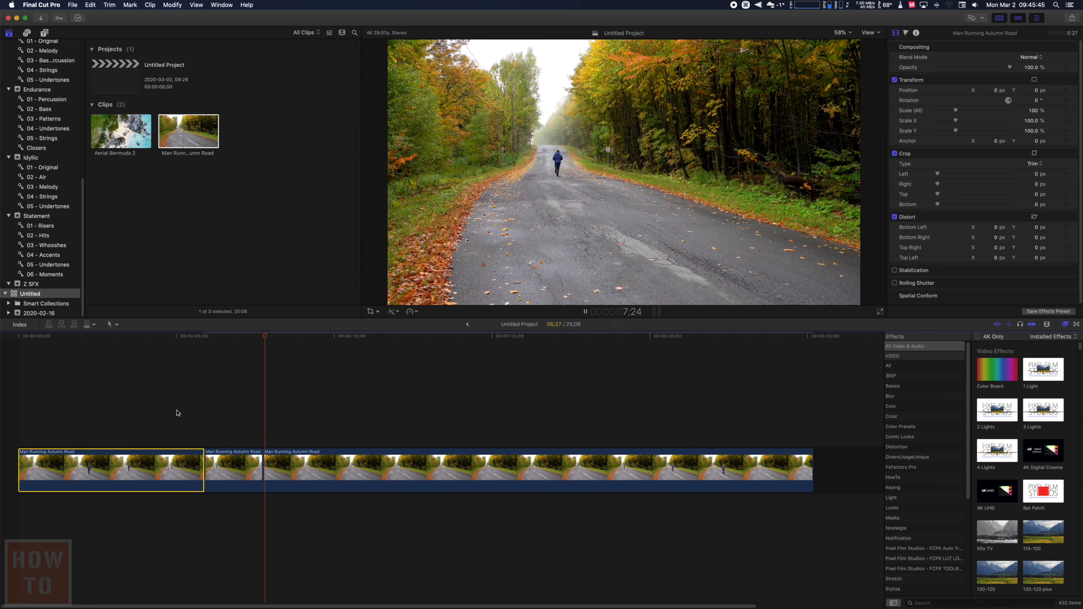
key("space")
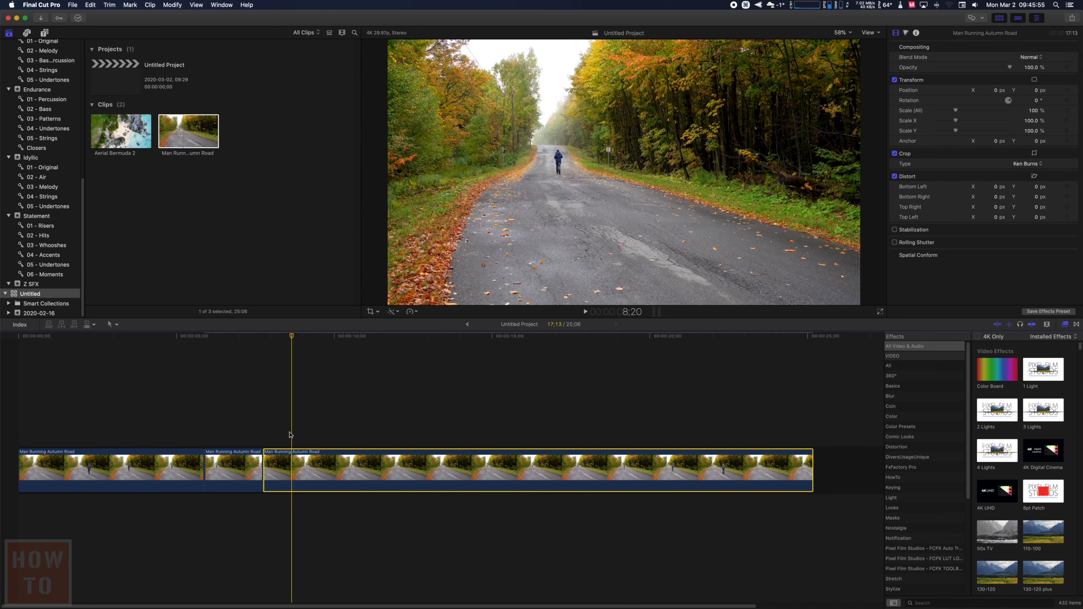
Open the Ken Burns crop of the third segment and swap its start and end frames
left_click(372, 311)
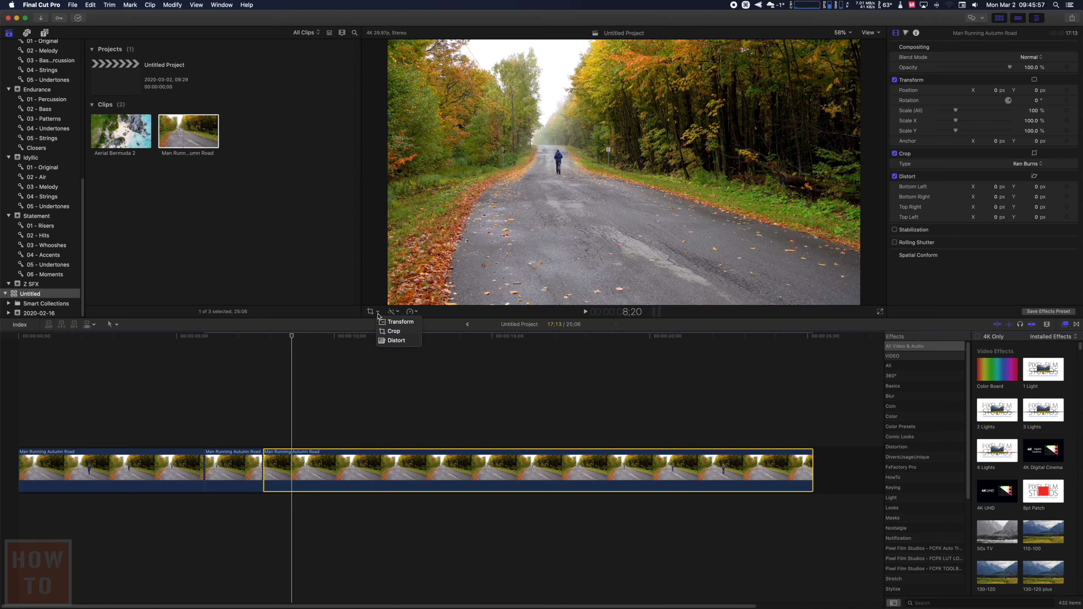
left_click(391, 332)
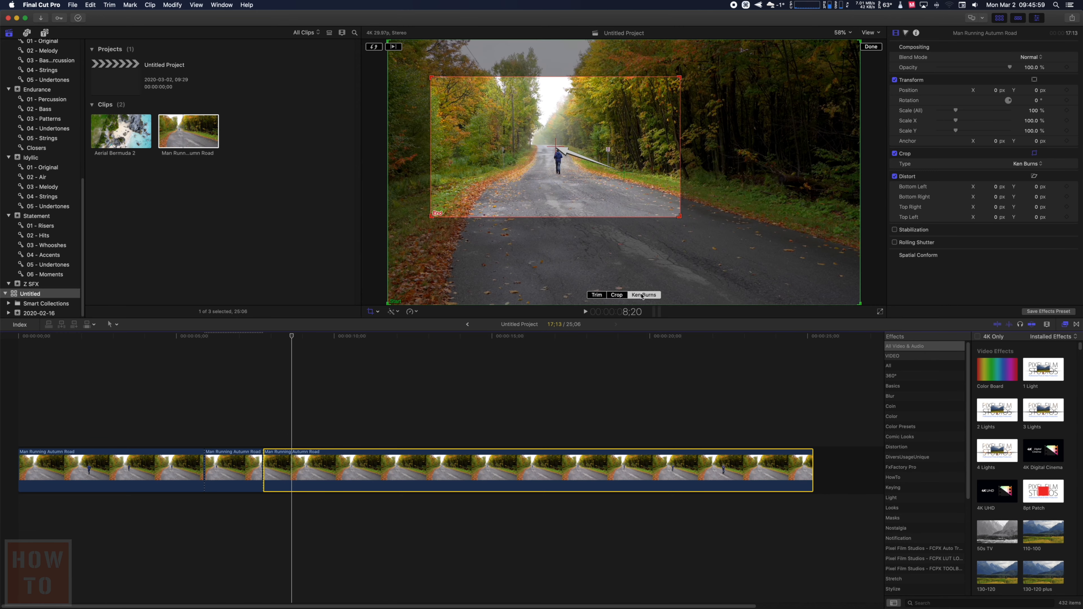
left_click(373, 47)
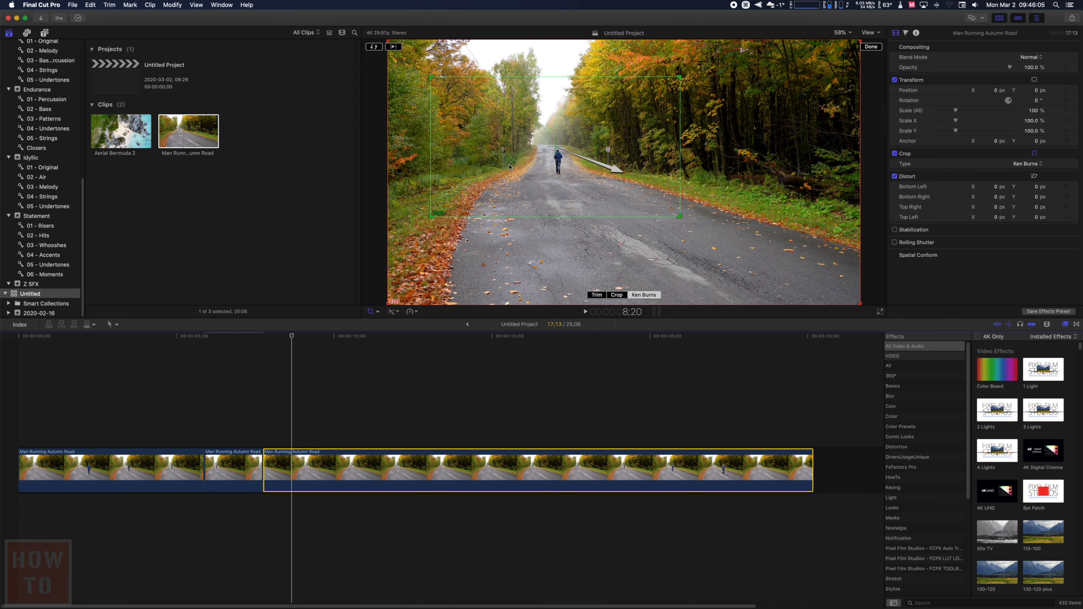
Shrink the third segment's Ken Burns end frame to about 190% scale over the start frame, finish the crop and play the timeline
left_click_drag(793, 95, 785, 123)
left_click_drag(842, 73, 659, 177)
left_click_drag(601, 286, 663, 188)
left_click_drag(720, 240, 678, 222)
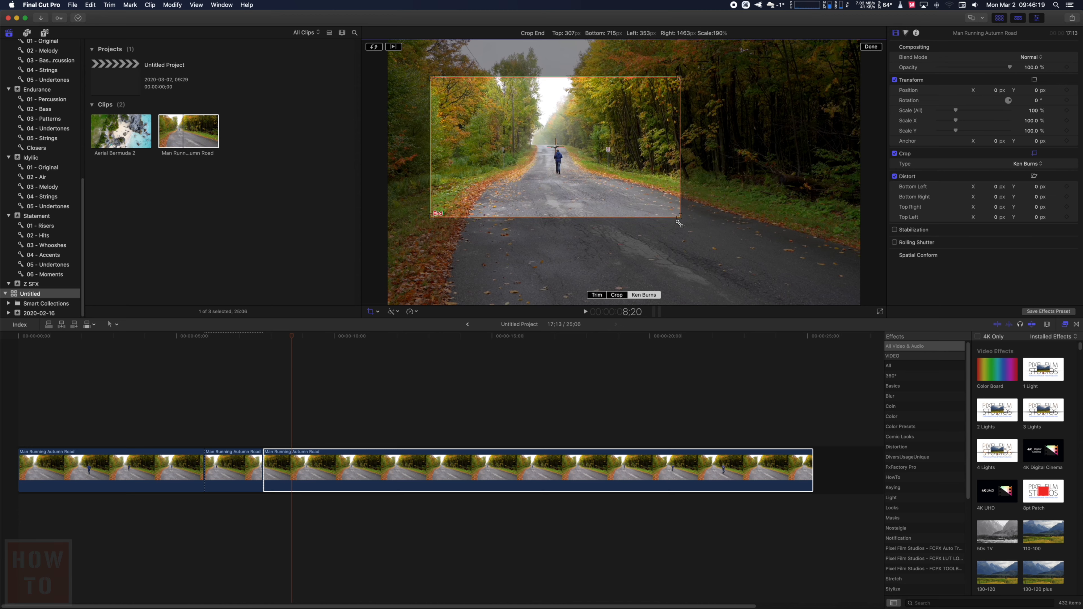
left_click(870, 47)
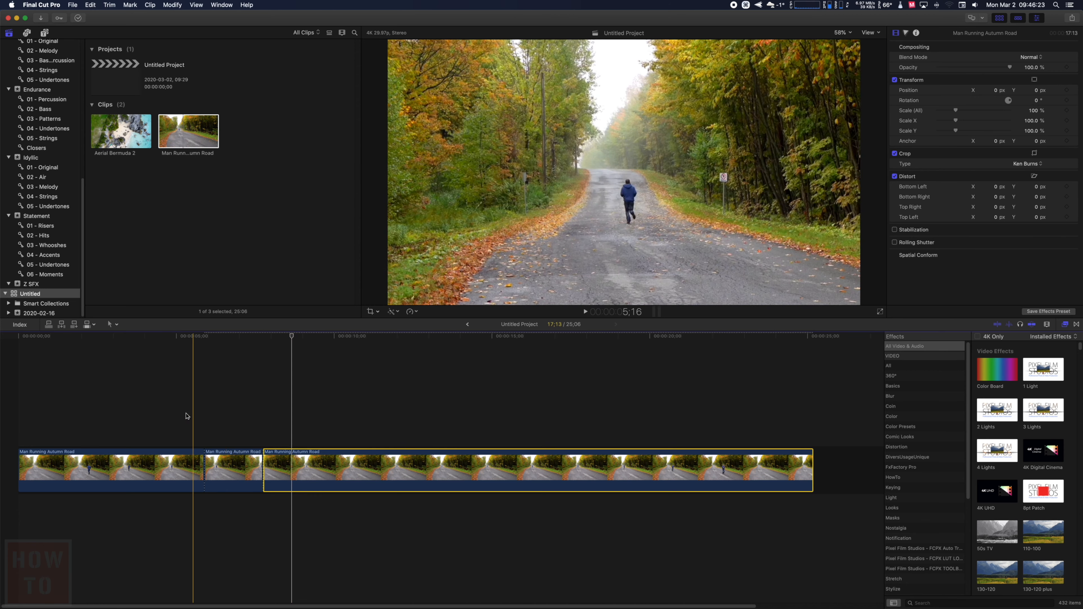
key("space")
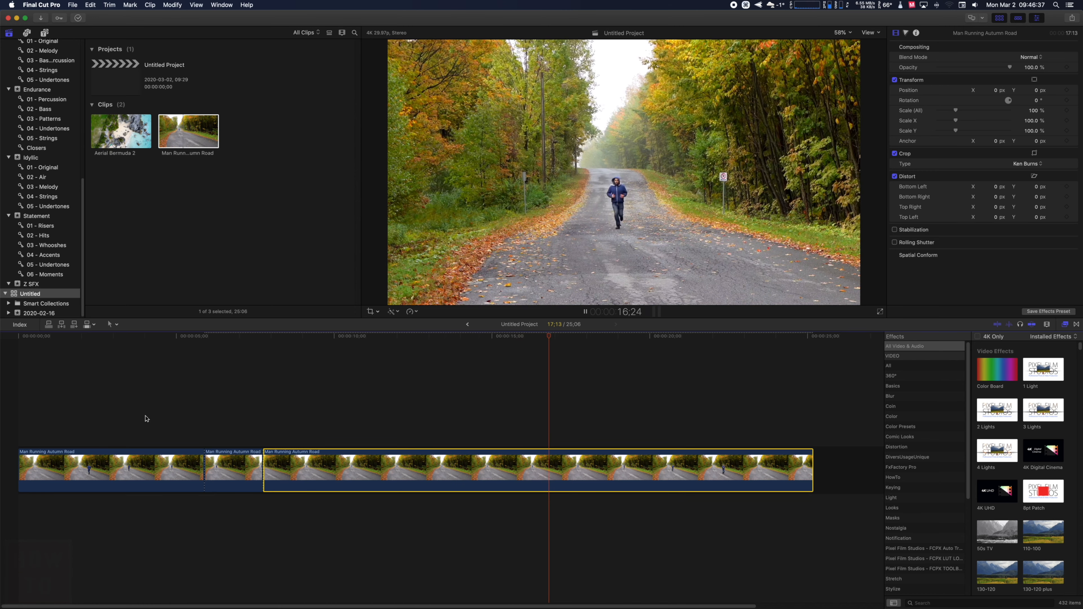
key("space")
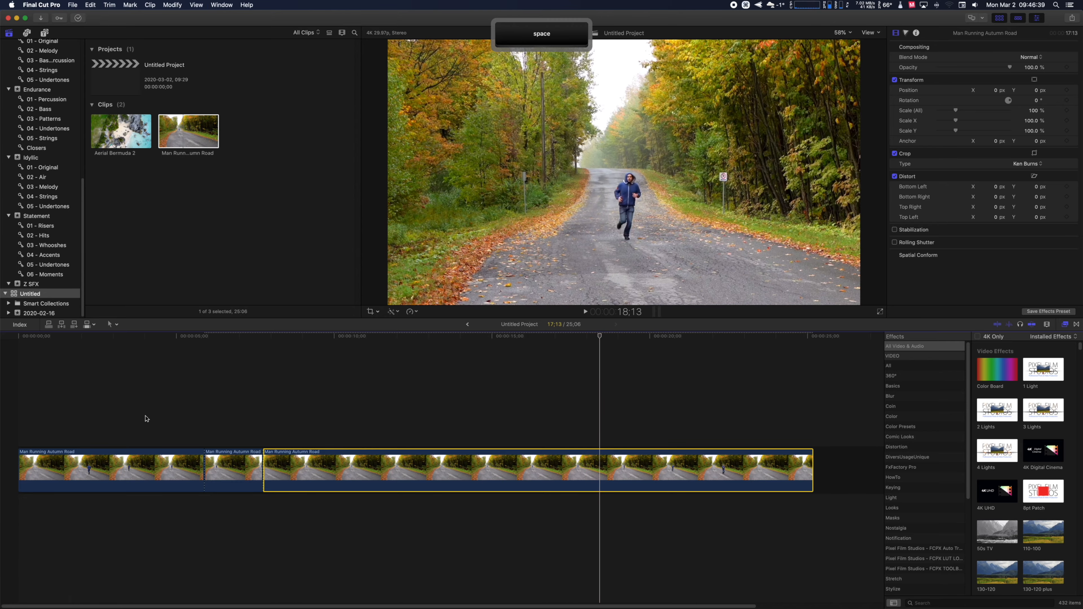